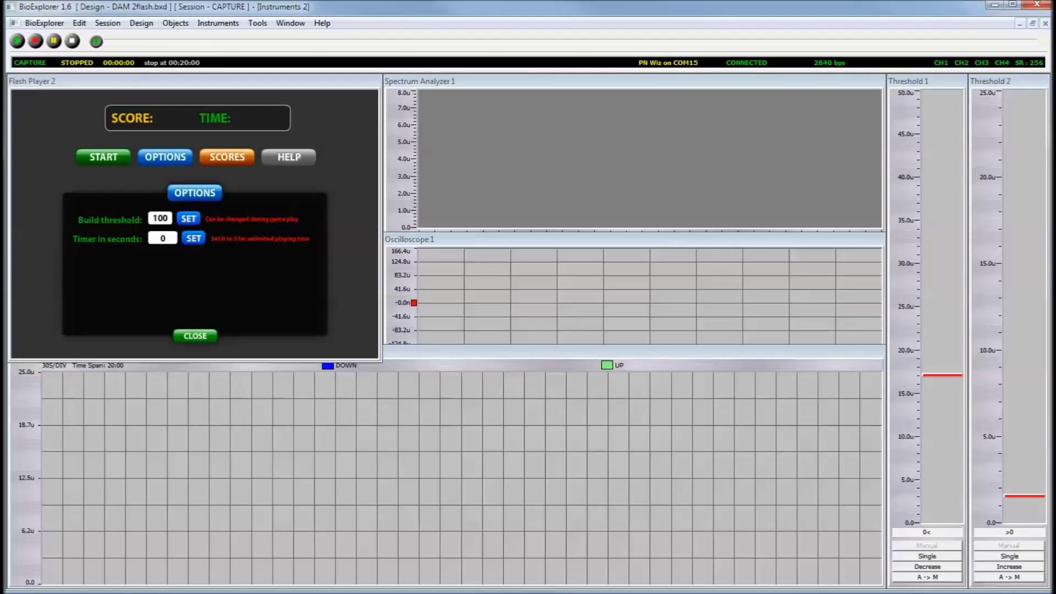
Step: Close the game options and read the control panel help, including its scores section, ending with the help closed
click(195, 335)
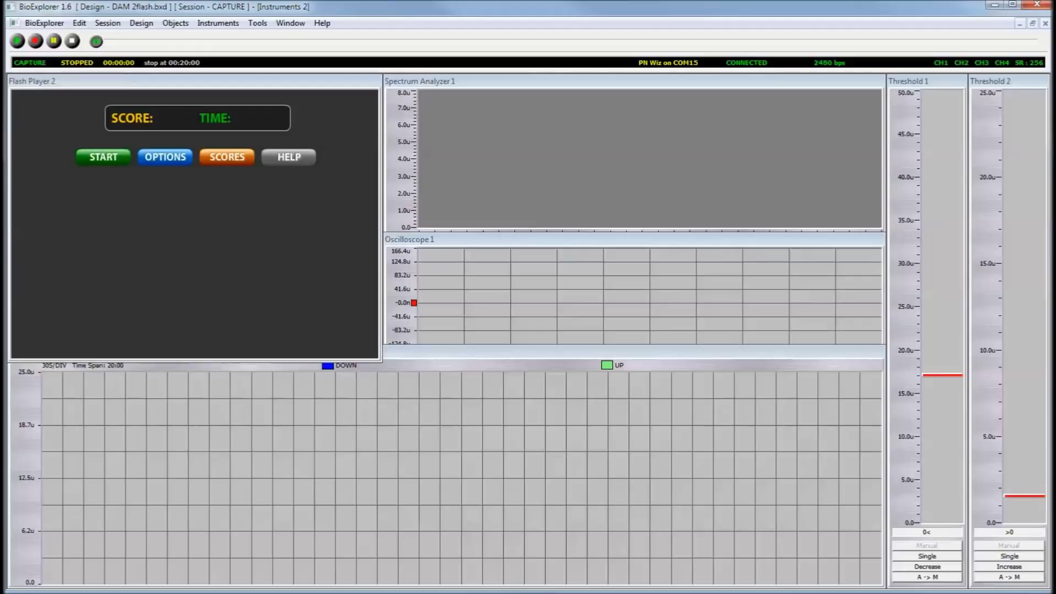
click(222, 156)
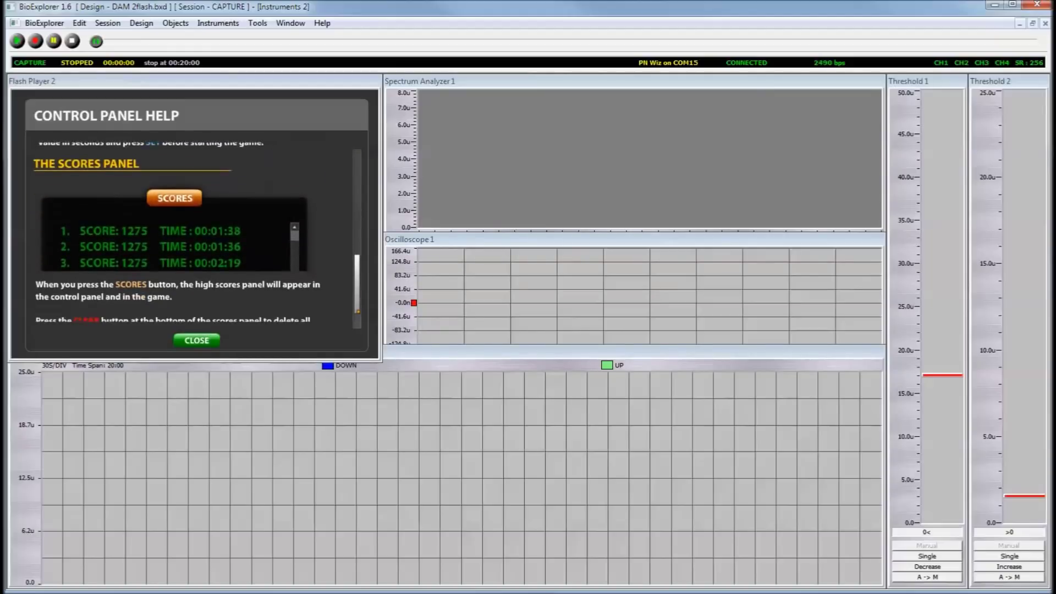
scroll(196, 236, down, 3)
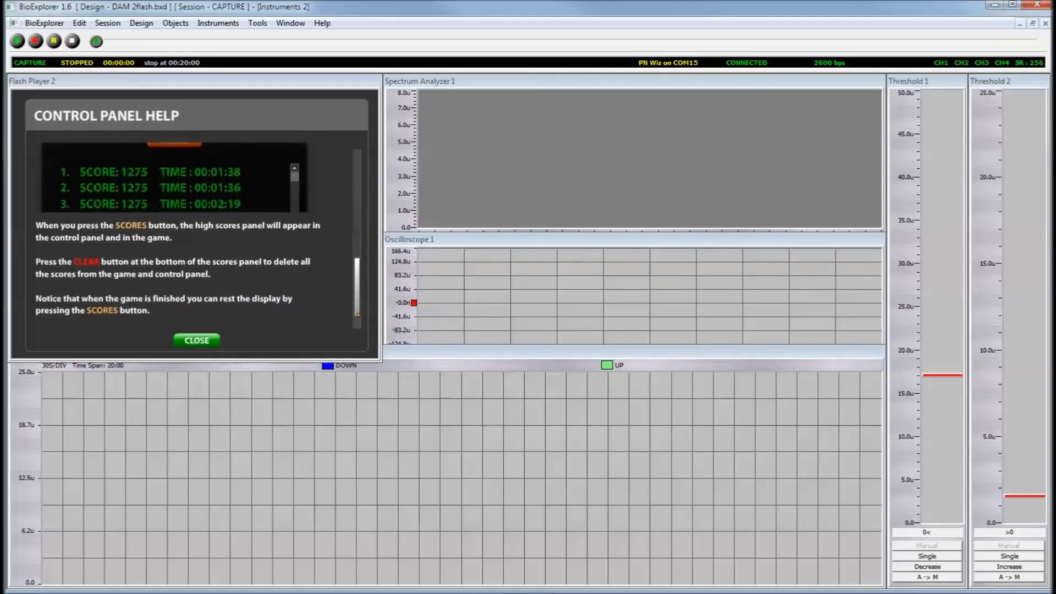
scroll(197, 231, up, 15)
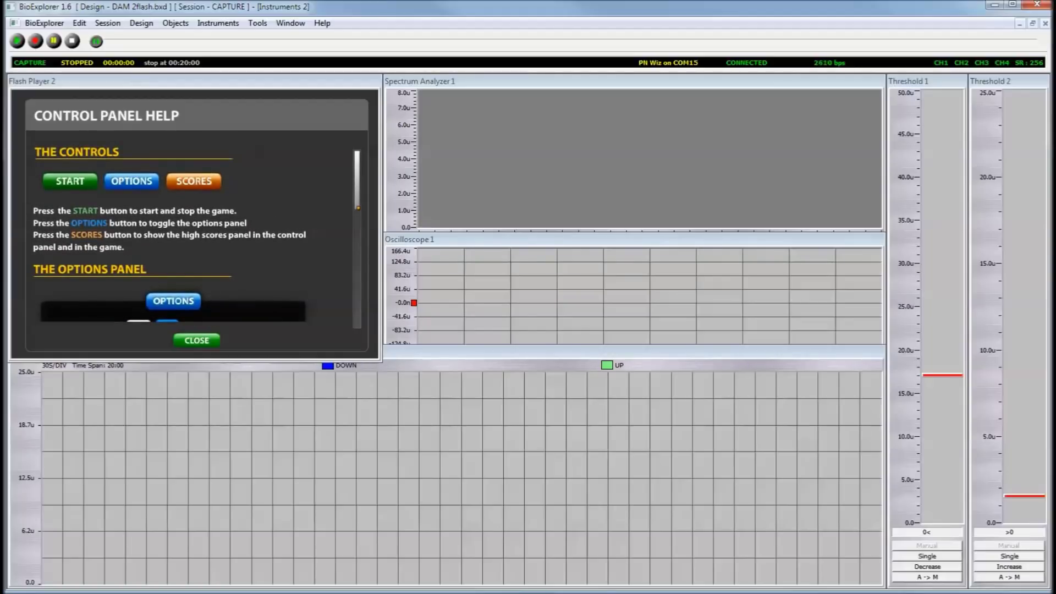
click(196, 340)
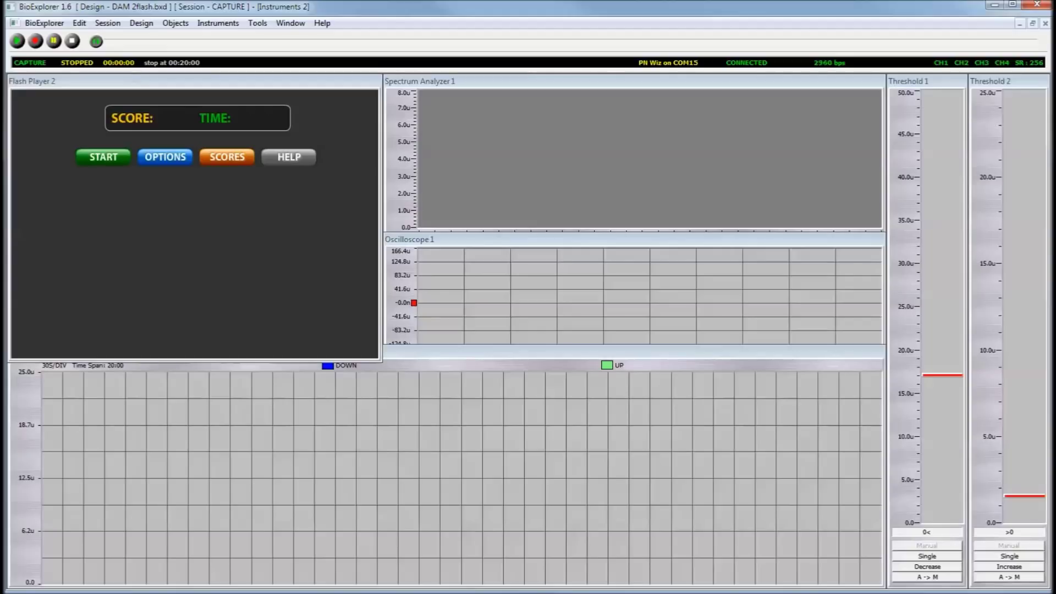
Step: Show Instruments 1 and play back the session VADE cz smr 131122.bxs from the Training folder's VADE plan14 subfolder, keeping the DAM 2flash design
click(291, 23)
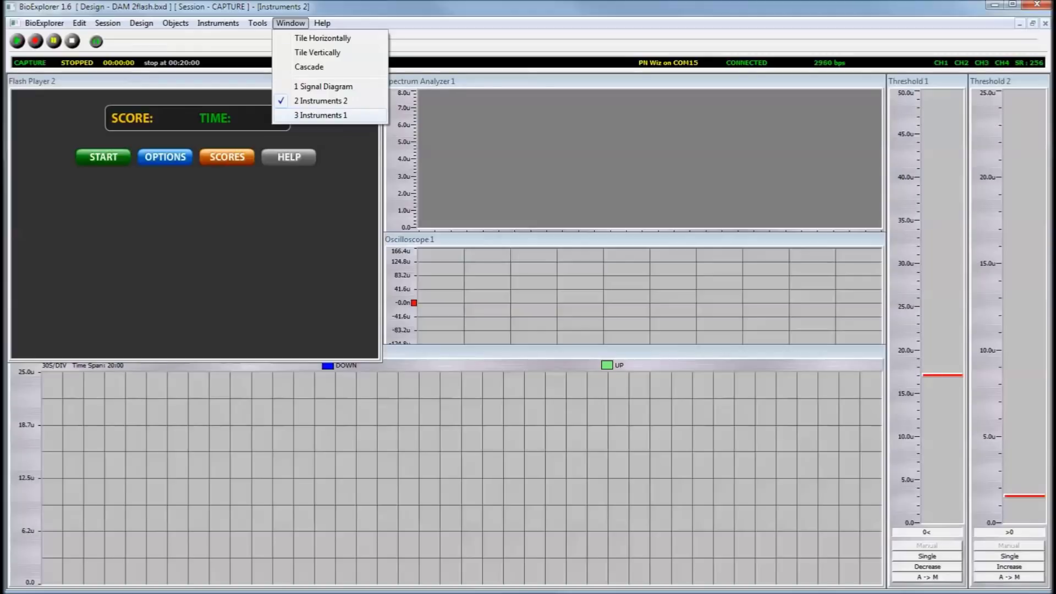
click(321, 115)
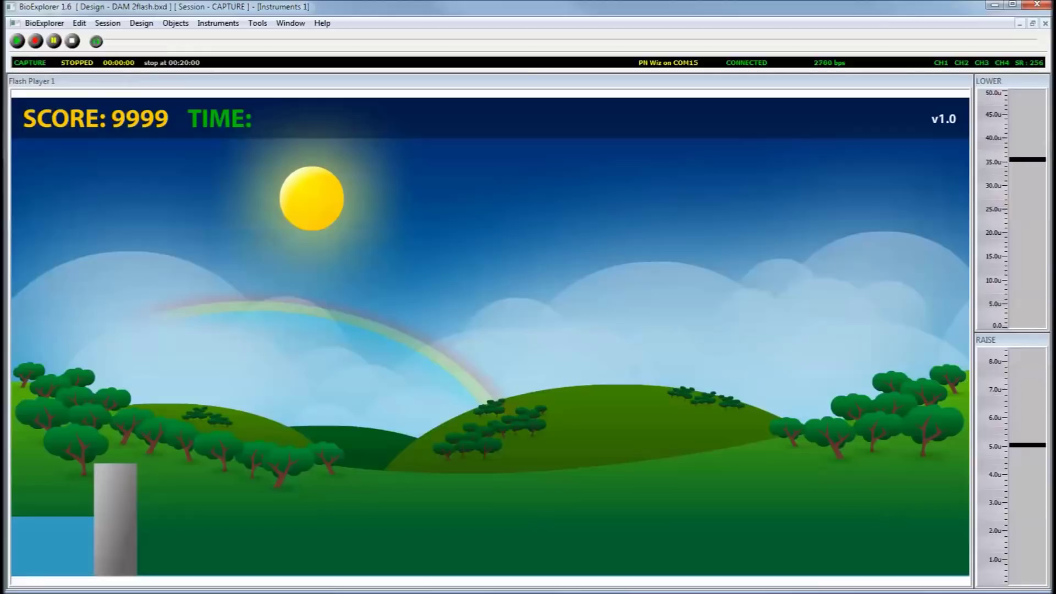
click(107, 22)
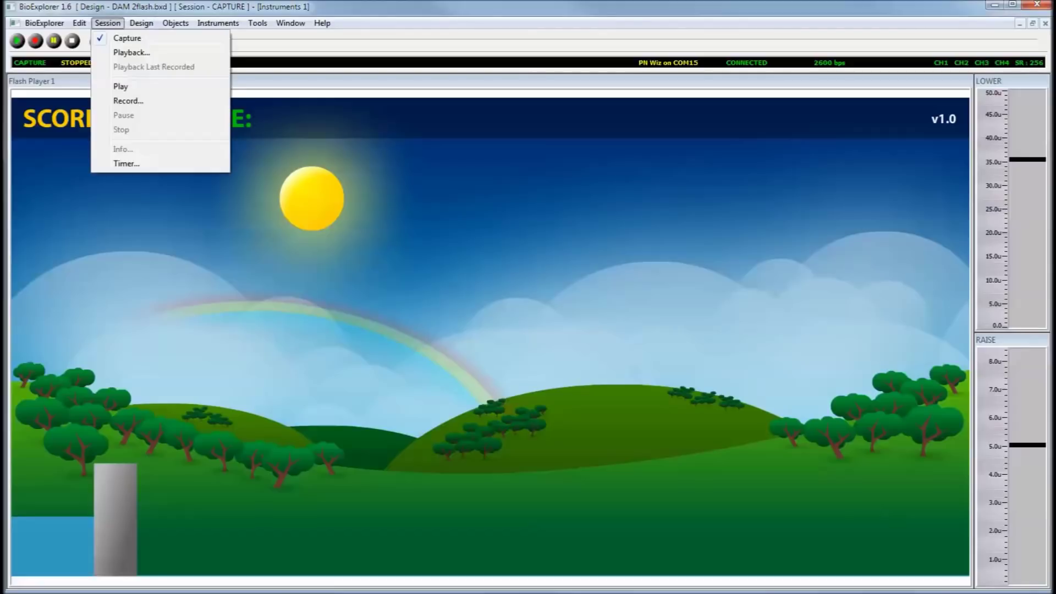
click(132, 52)
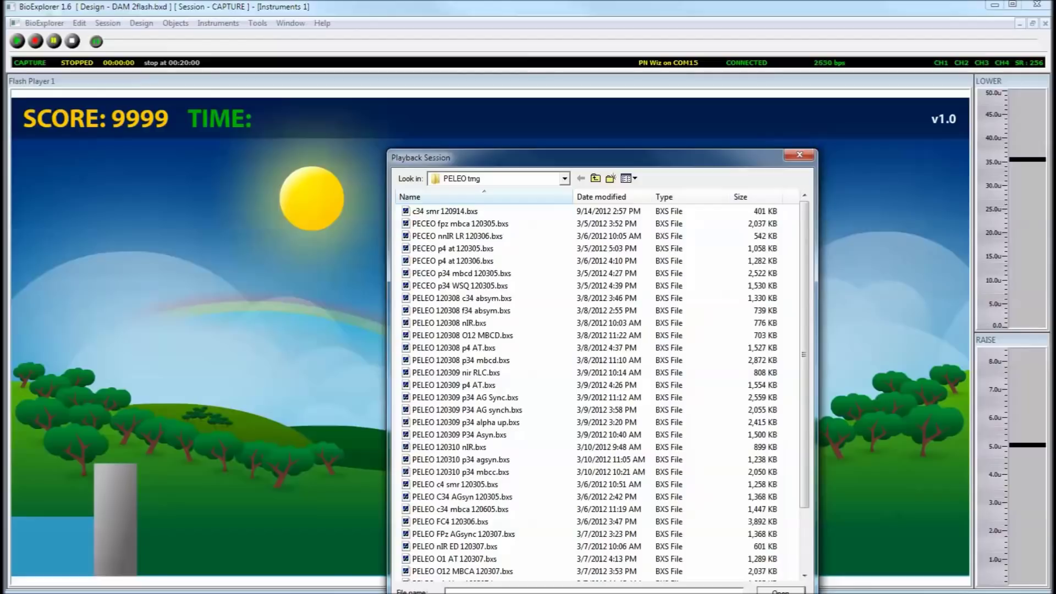
key(F4)
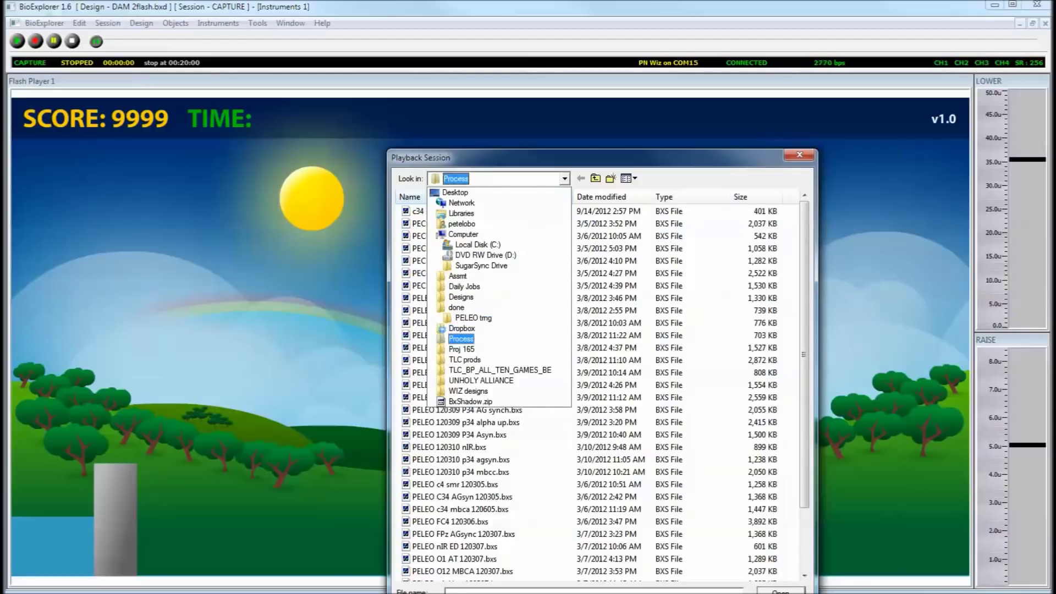
key(Return)
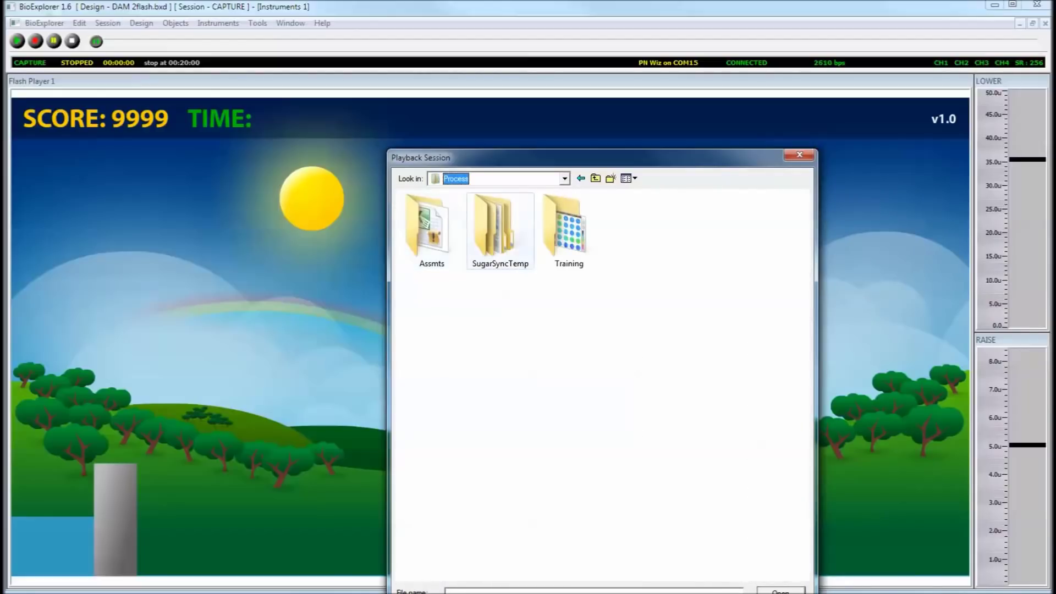
double_click(568, 231)
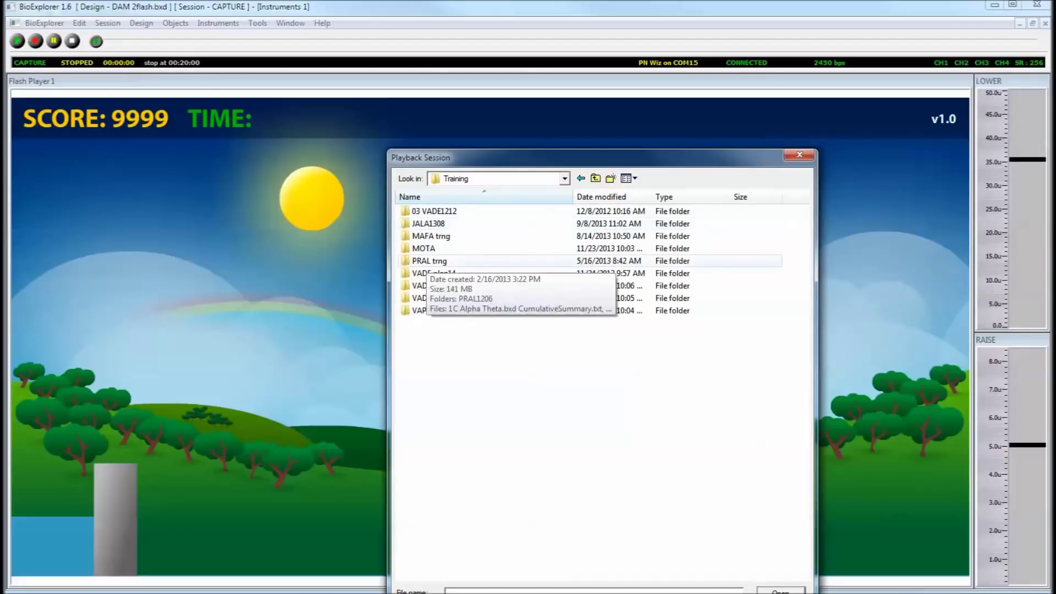
double_click(435, 272)
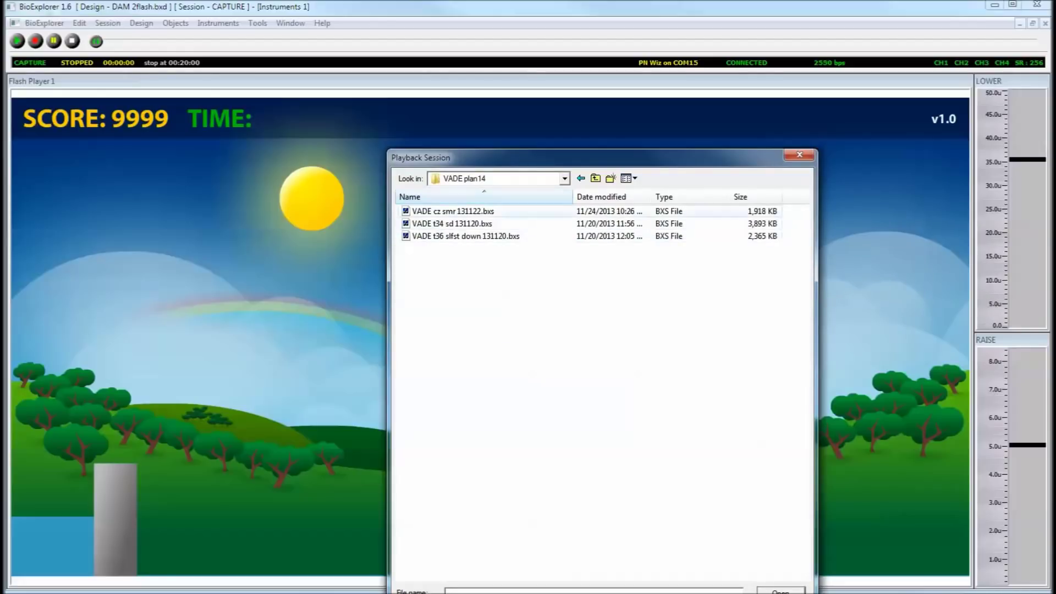
double_click(435, 211)
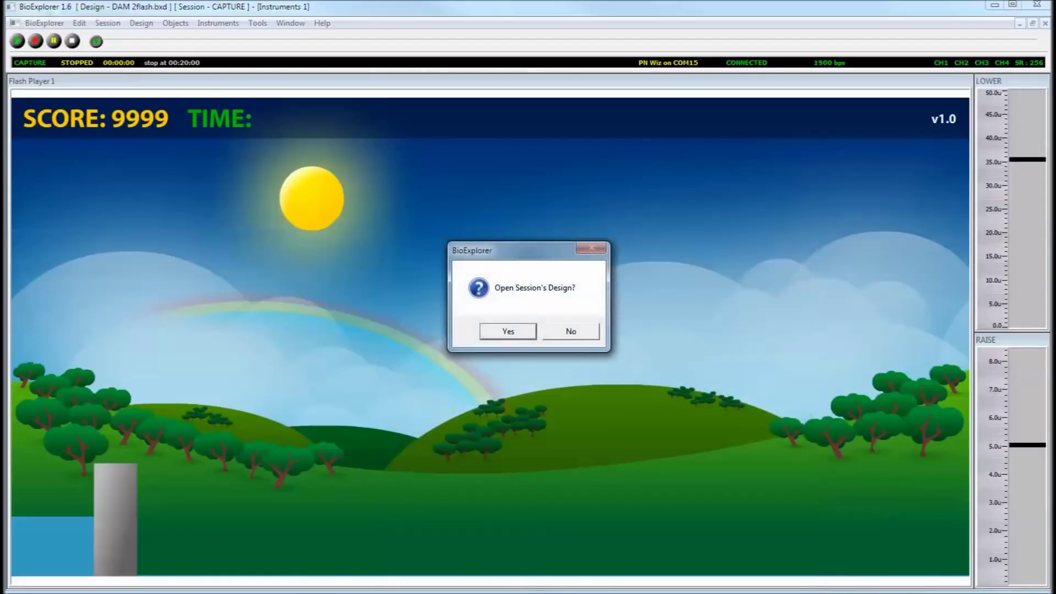
key(Return)
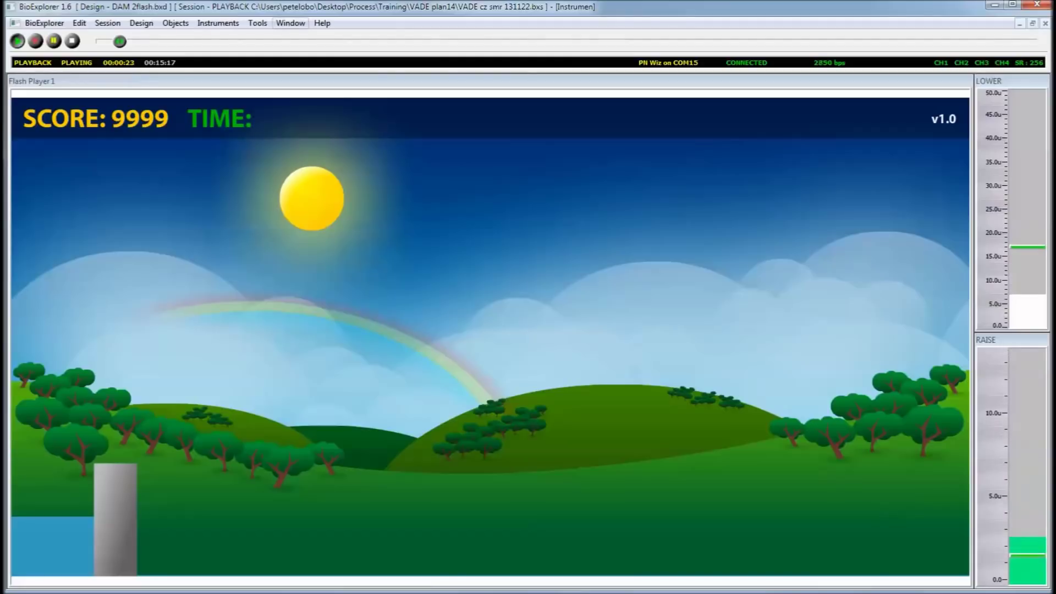
Step: Start the game from the control panel in Instruments 2 and return to the Instruments 1 game view
key(alt+w)
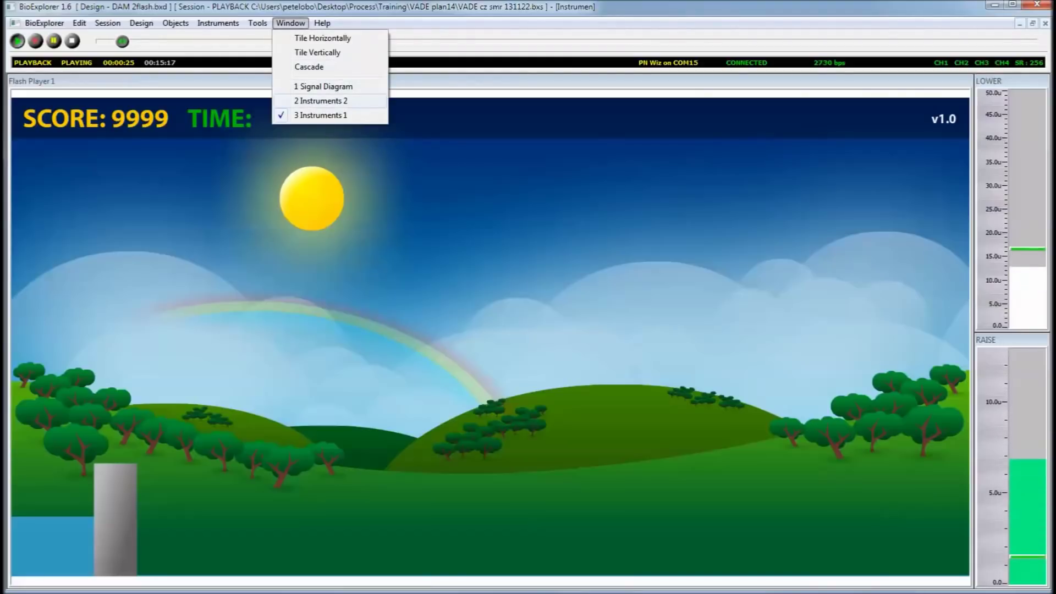
key(2)
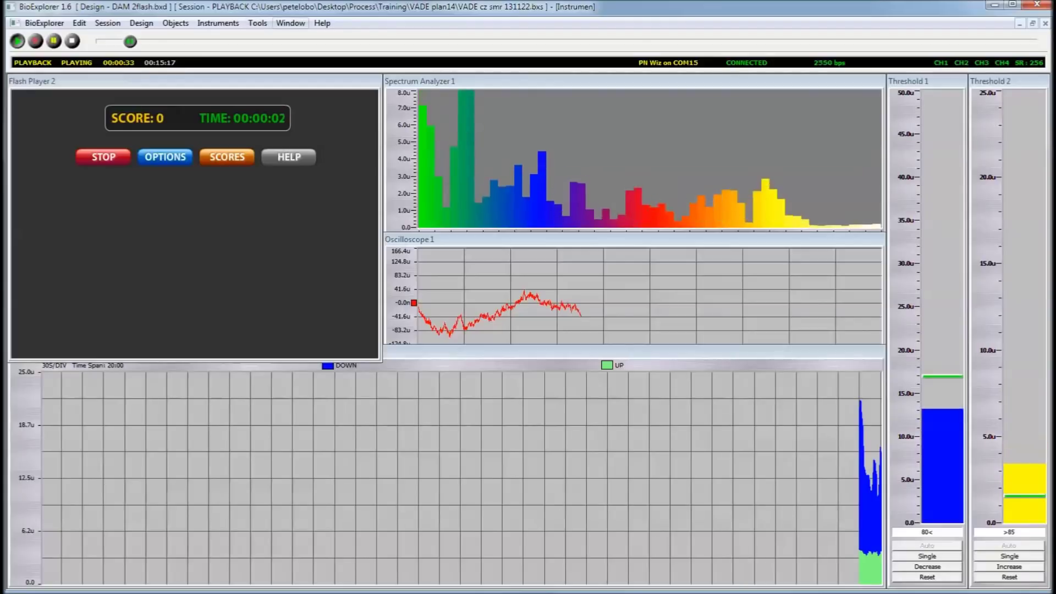
key(alt+w)
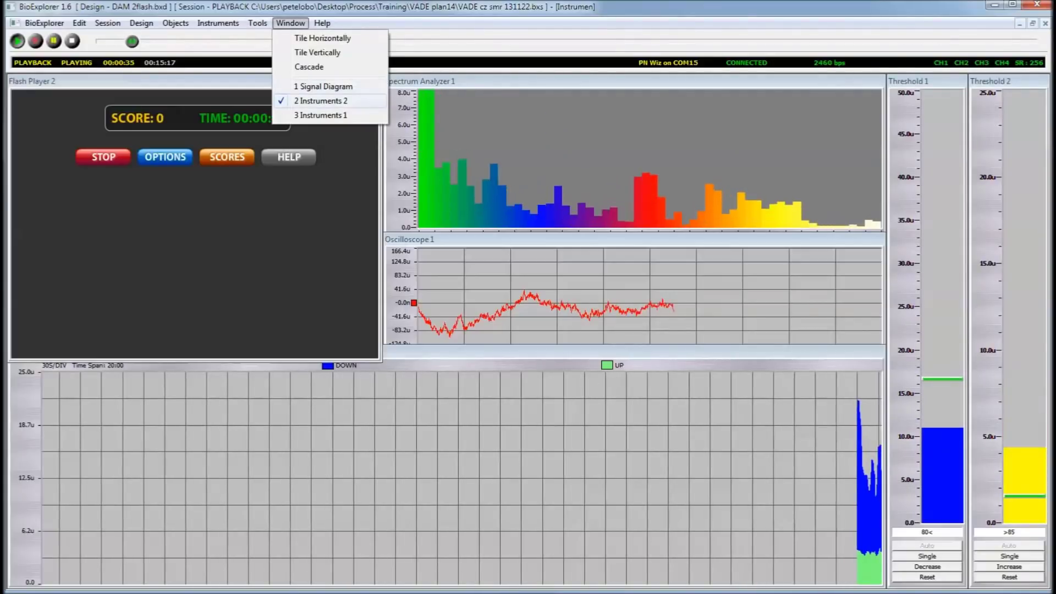
key(3)
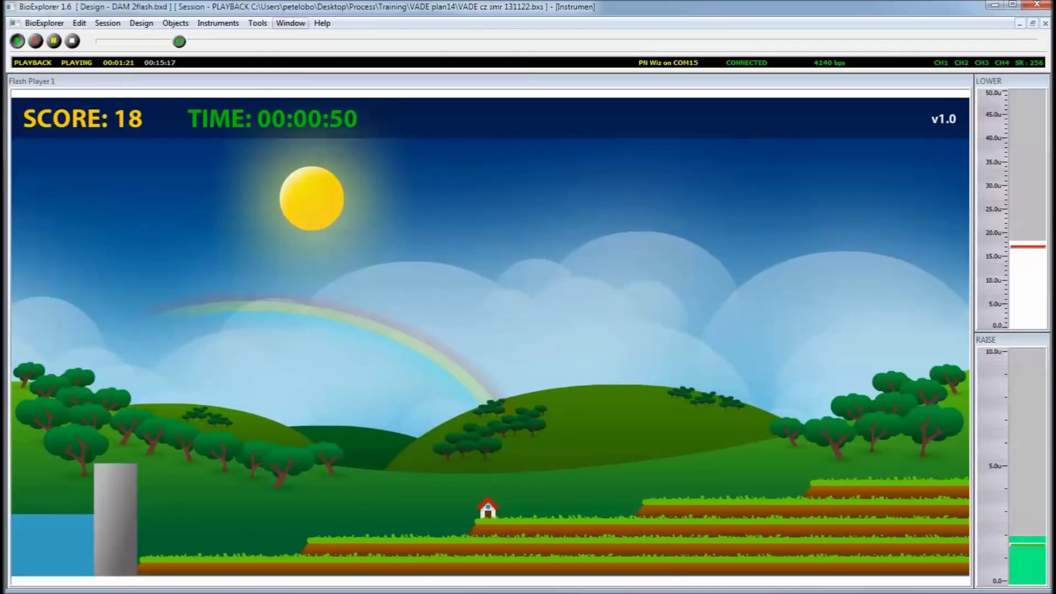
Step: Bring up Instruments 2 and switch Threshold 1 and Threshold 2 from automatic to manual mode
click(290, 23)
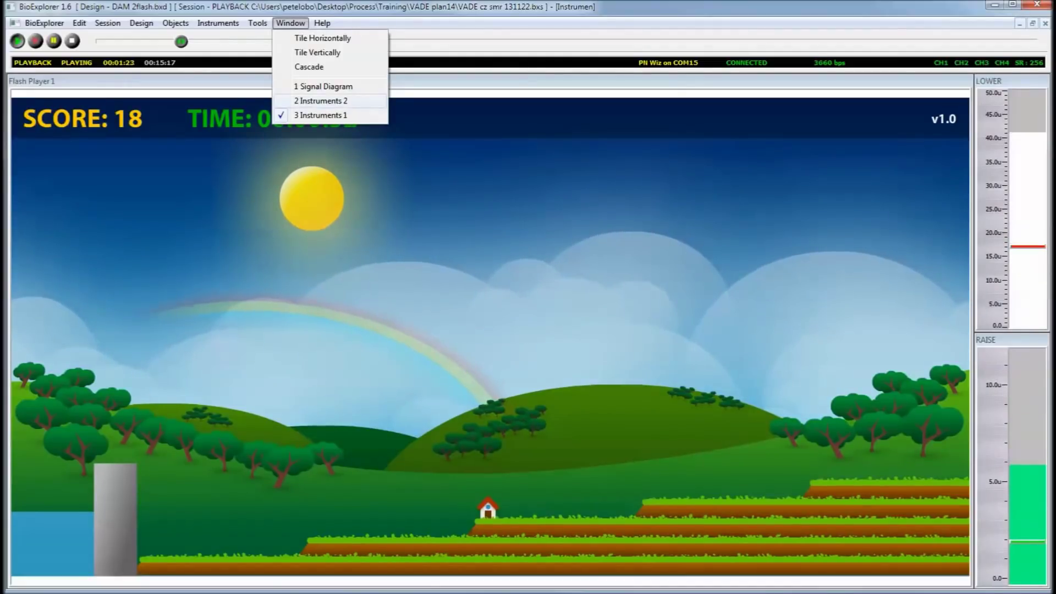
click(321, 100)
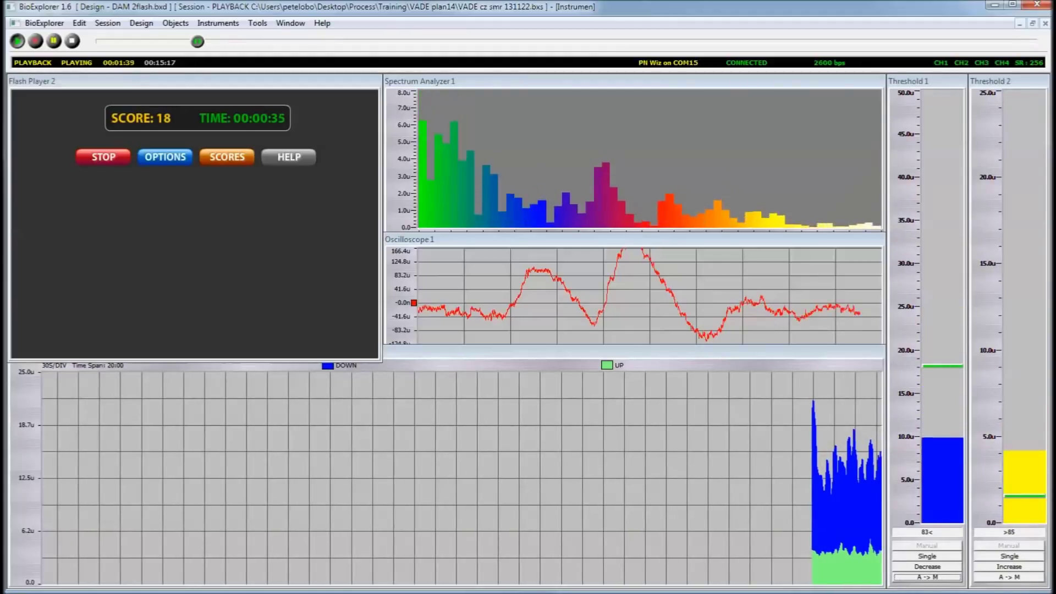
click(1009, 577)
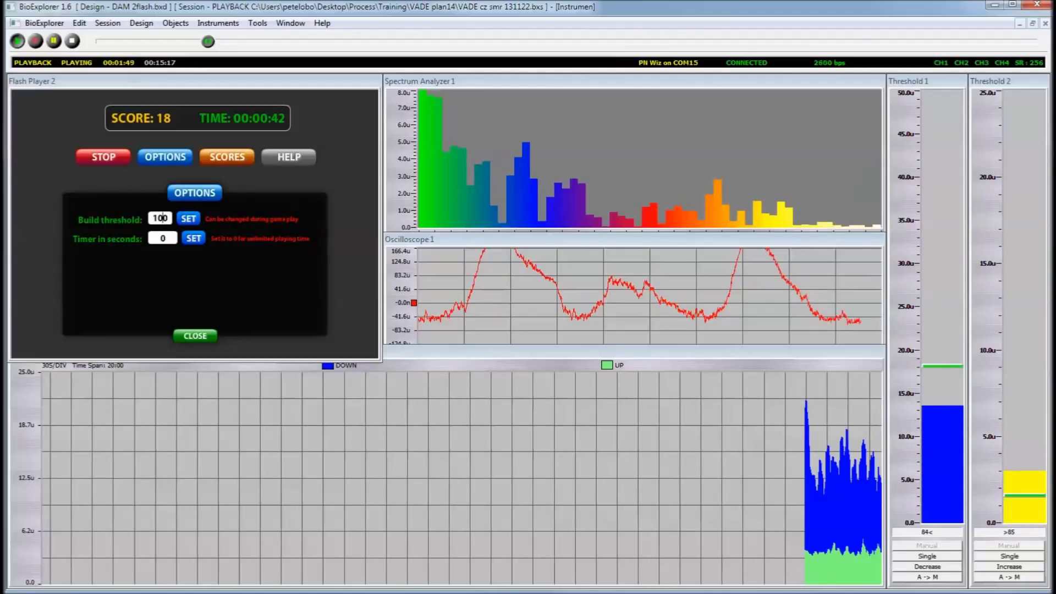
Step: Set the game's build threshold to 80 in its options and return to the Instruments 1 game view
double_click(160, 218)
text(80)
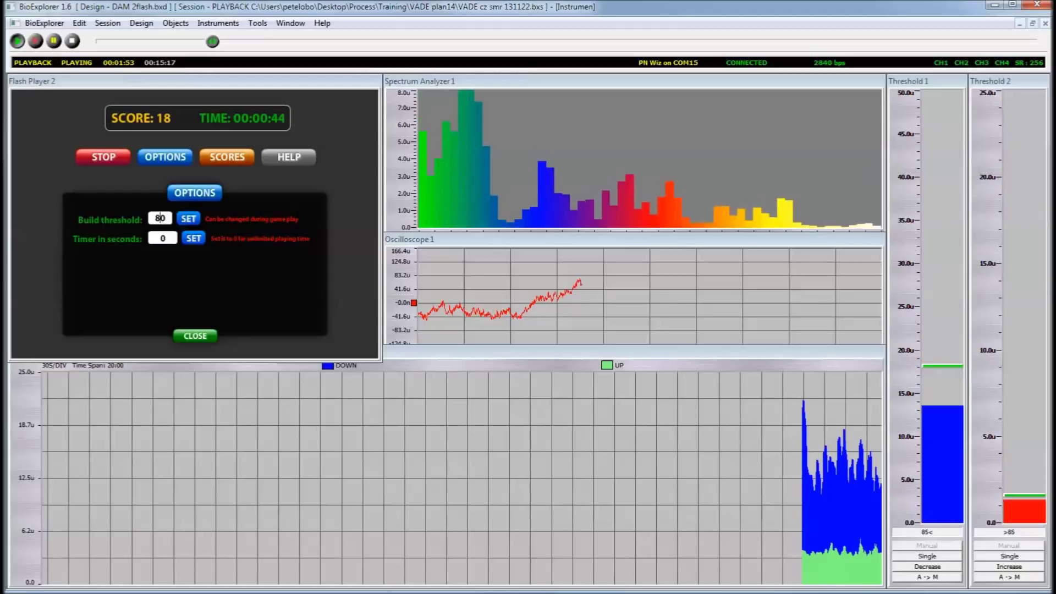
click(196, 336)
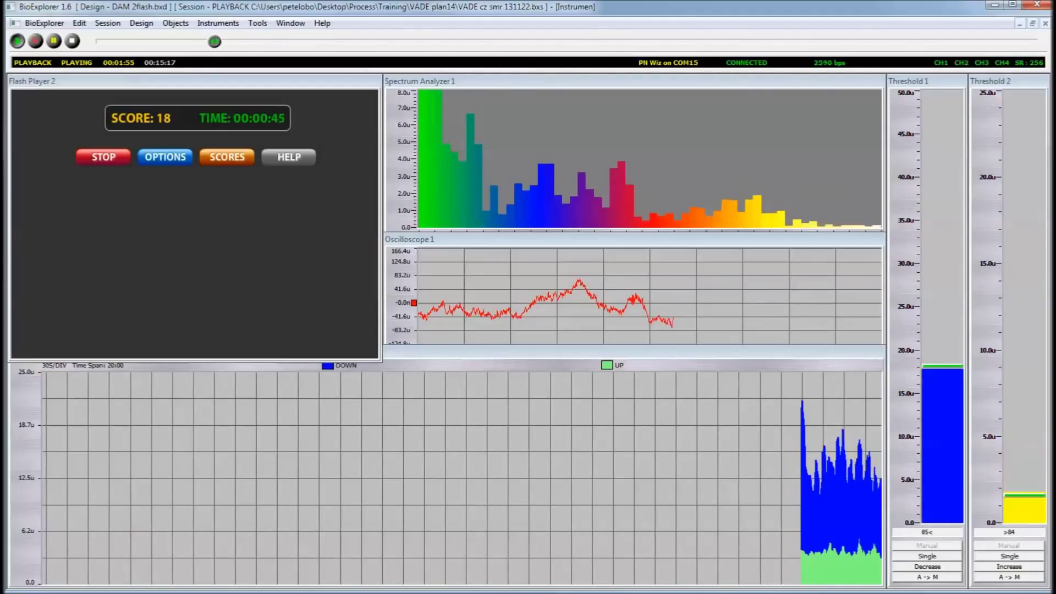
click(290, 23)
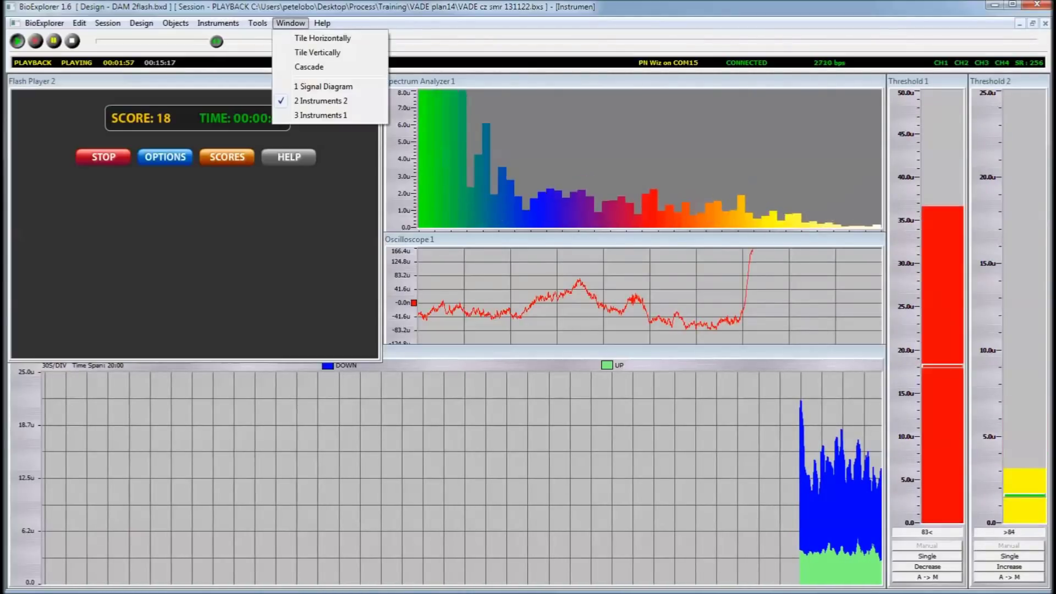
key(3)
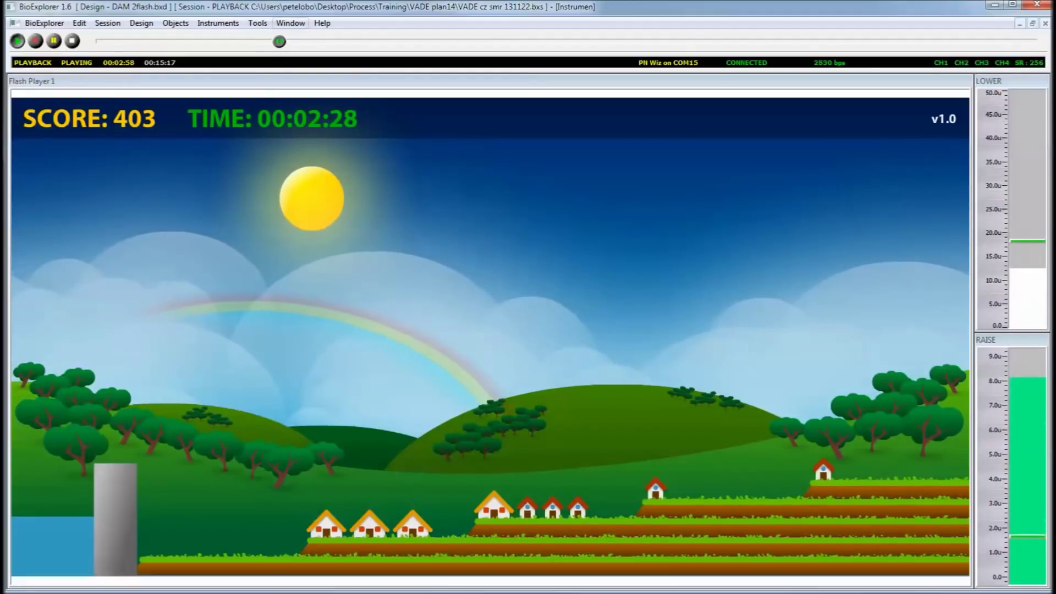
Step: Lower Threshold 1 to about 15u in Instruments 2 and go back to the game in Instruments 1
key(alt+w)
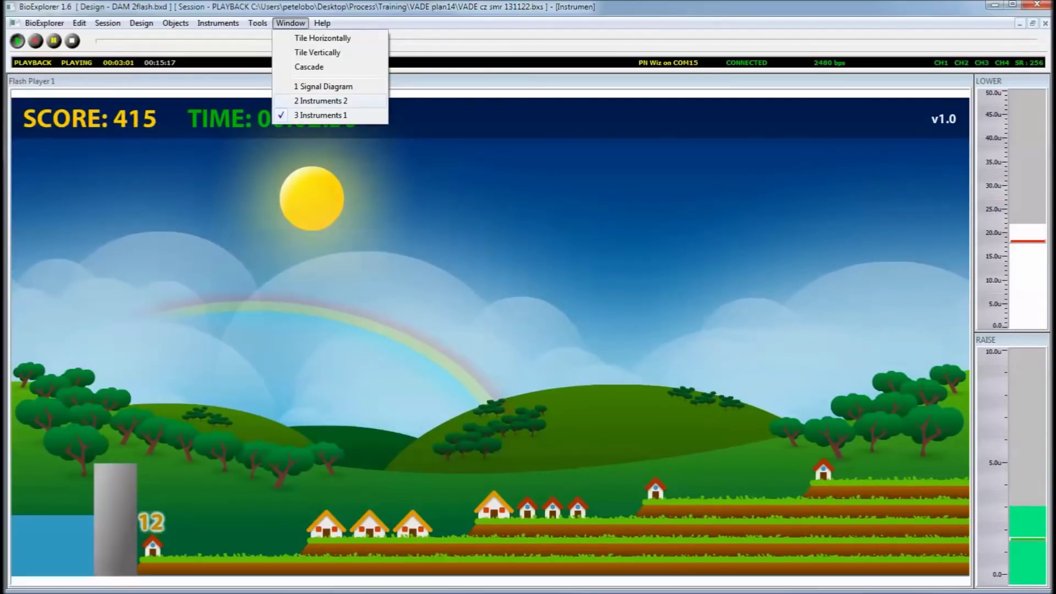
key(Return)
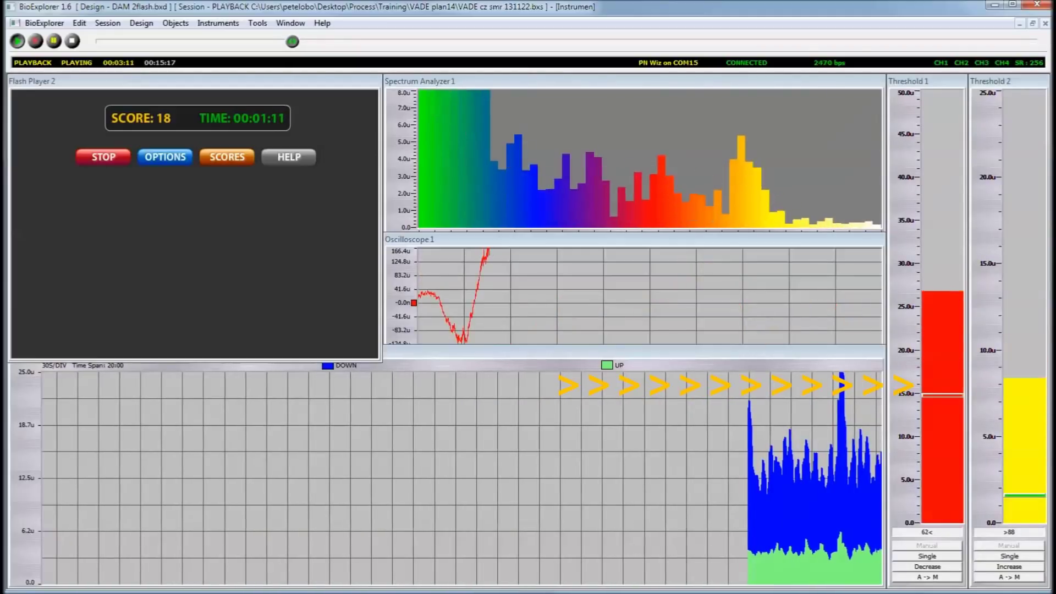
click(291, 23)
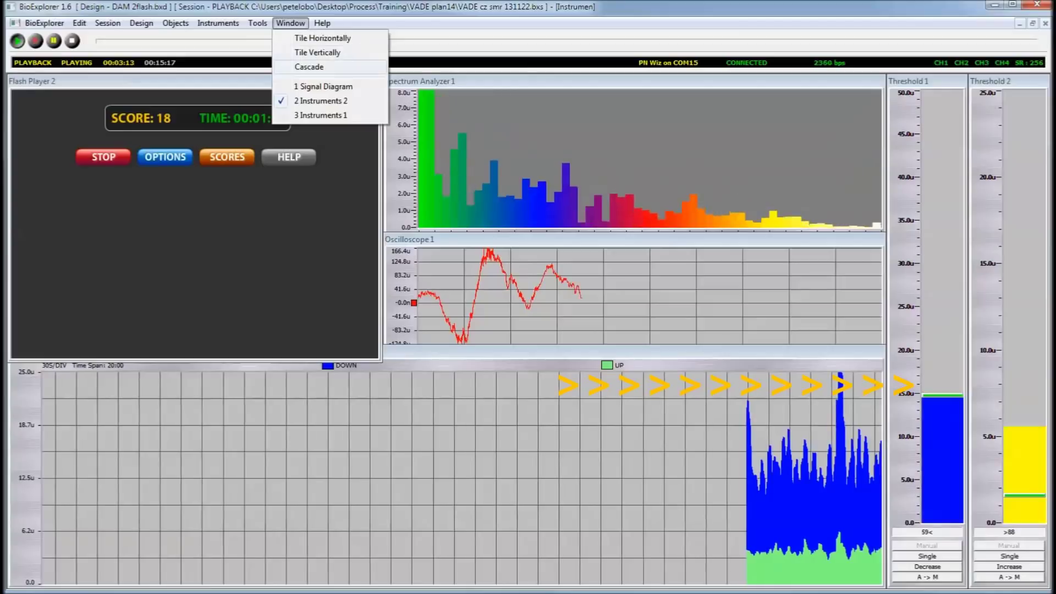
key(3)
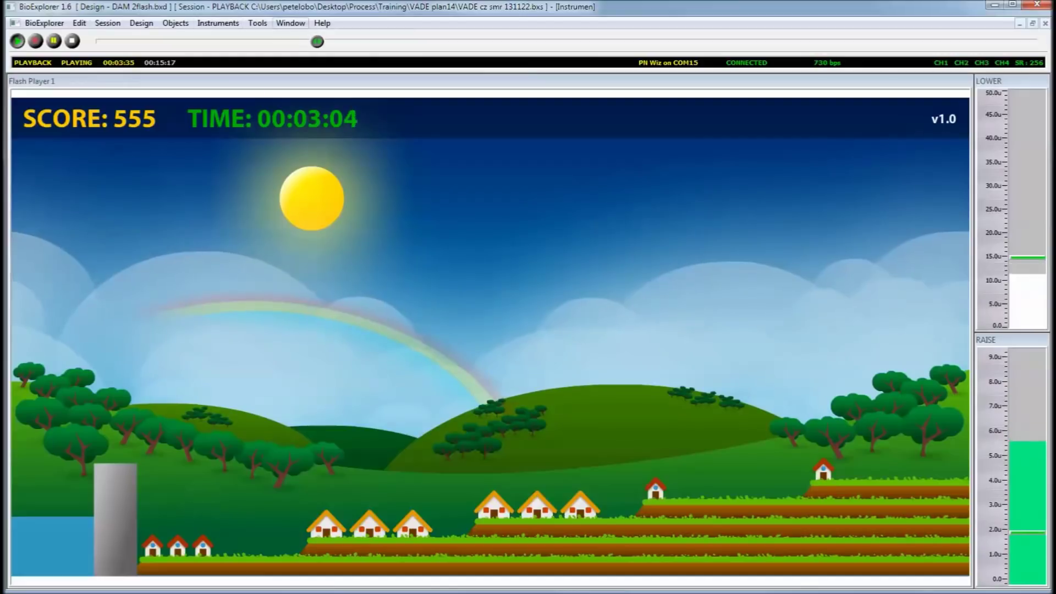
Step: Reduce Threshold 1 further to about 11u in Instruments 2, making the game harder, and return to Instruments 1
click(290, 23)
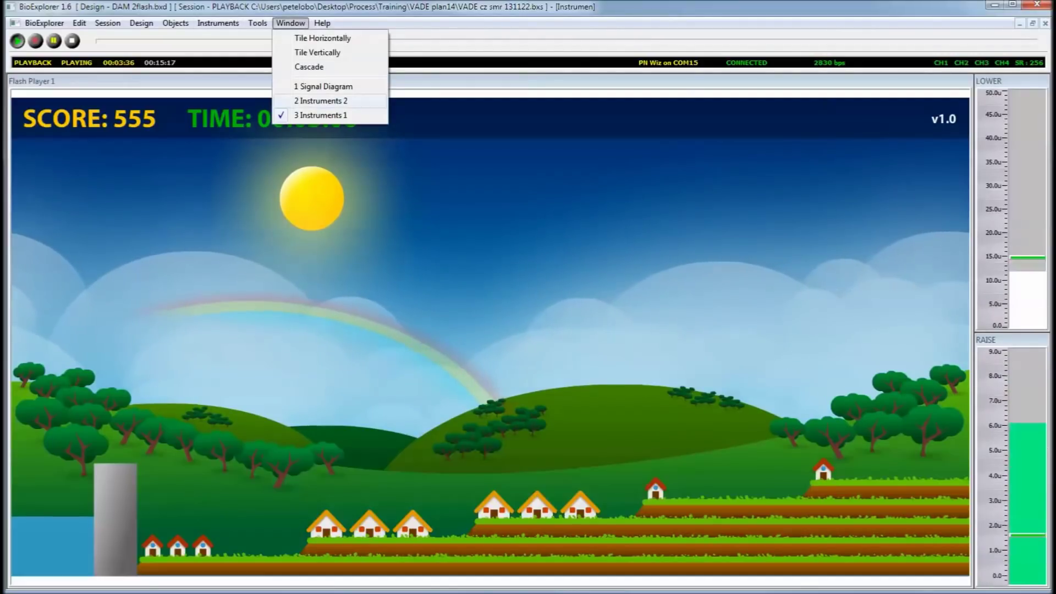
click(321, 101)
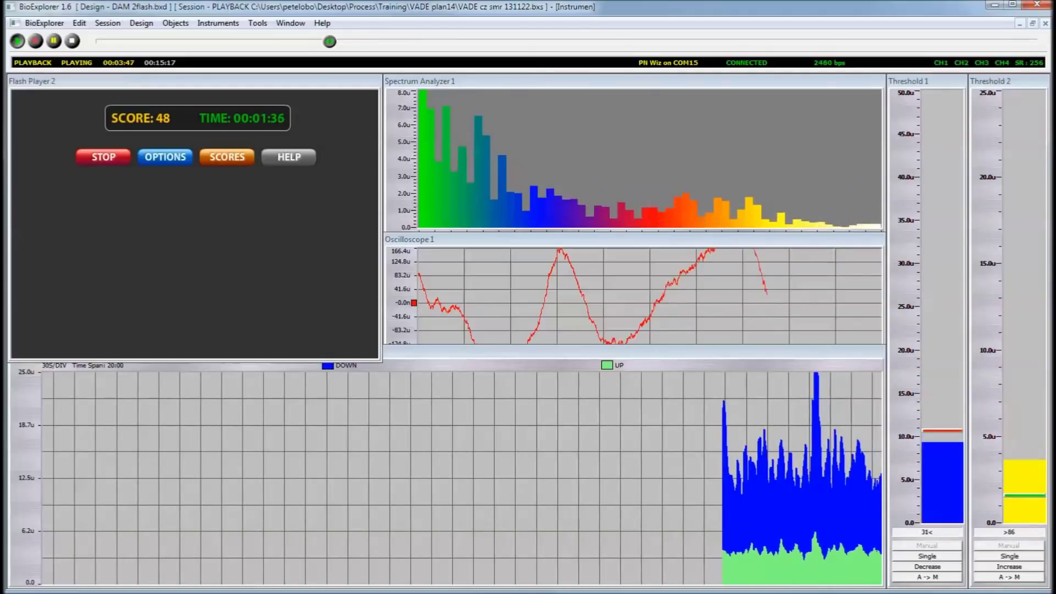
key(alt+w)
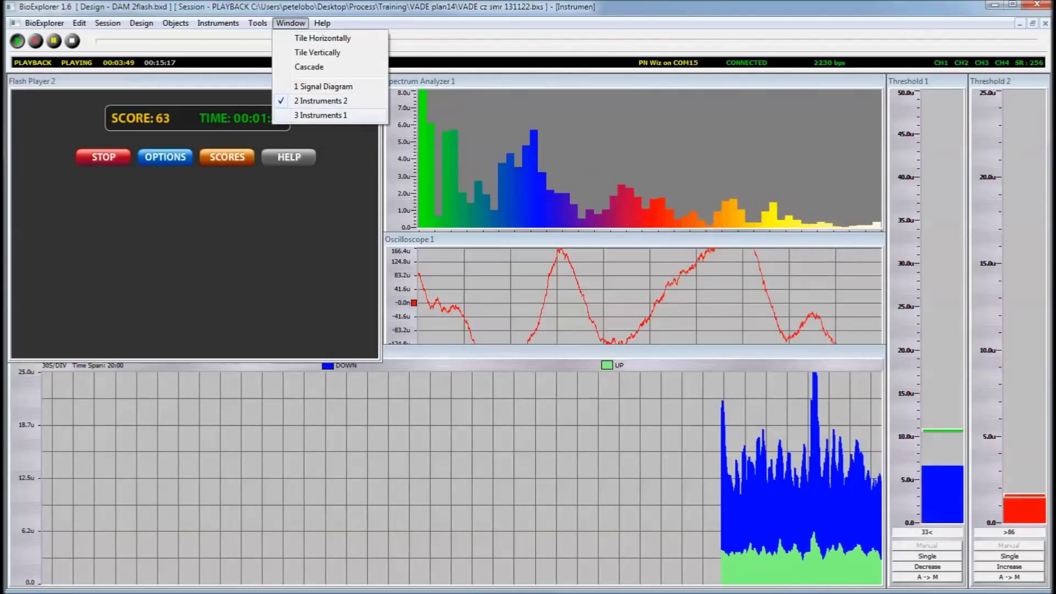
key(Return)
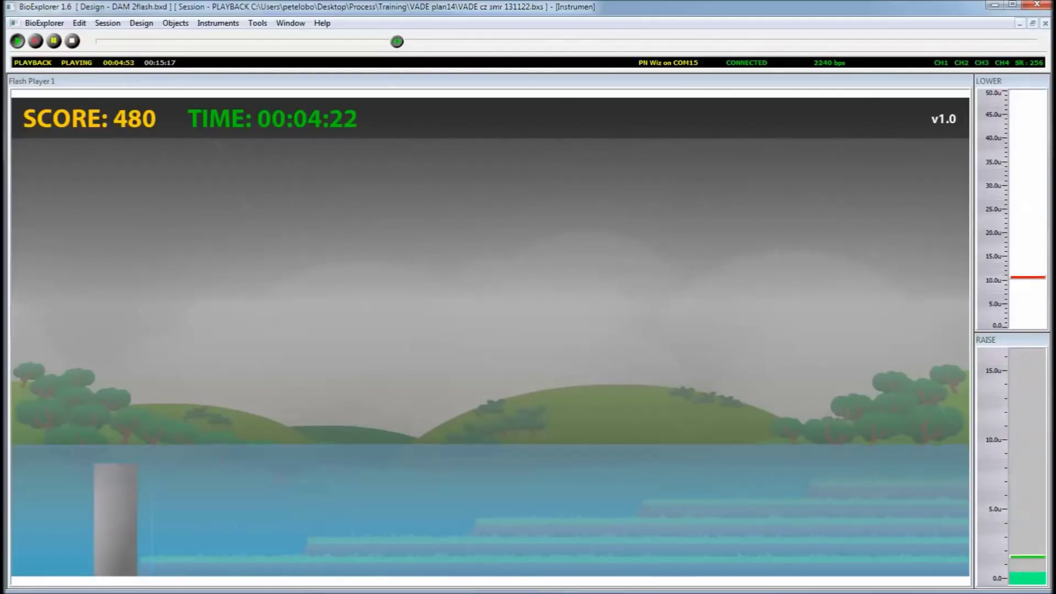
Step: Stop the session playback and show the Instruments 2 window with the game's control panel
key(F8)
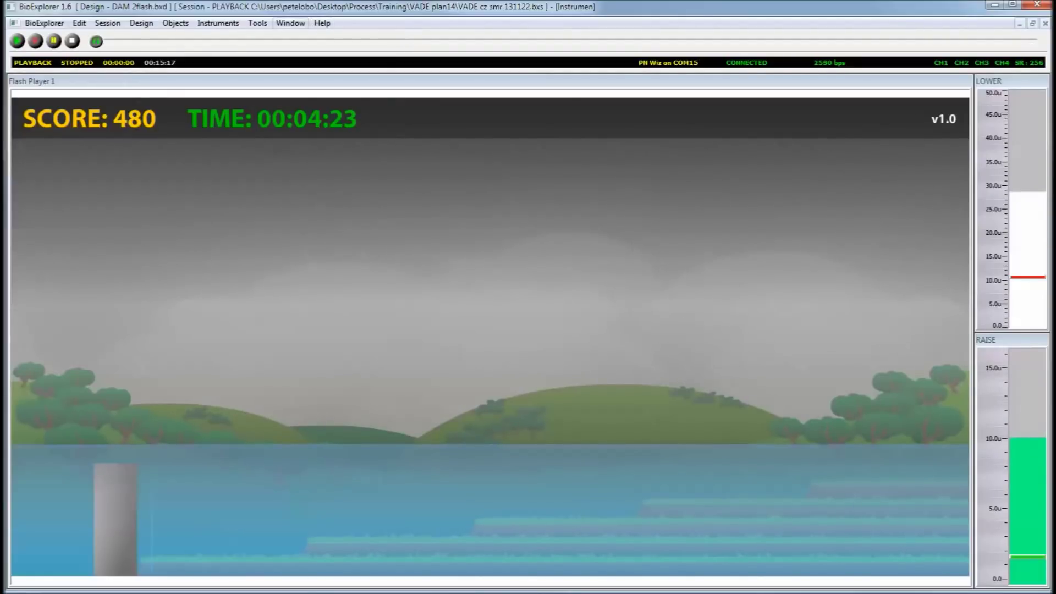
click(290, 22)
click(320, 100)
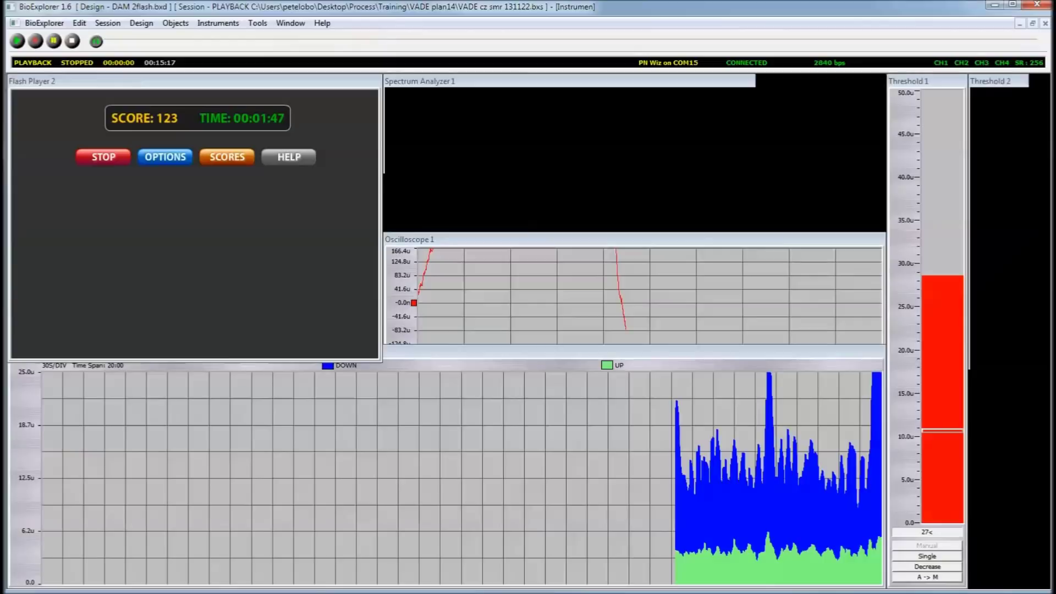